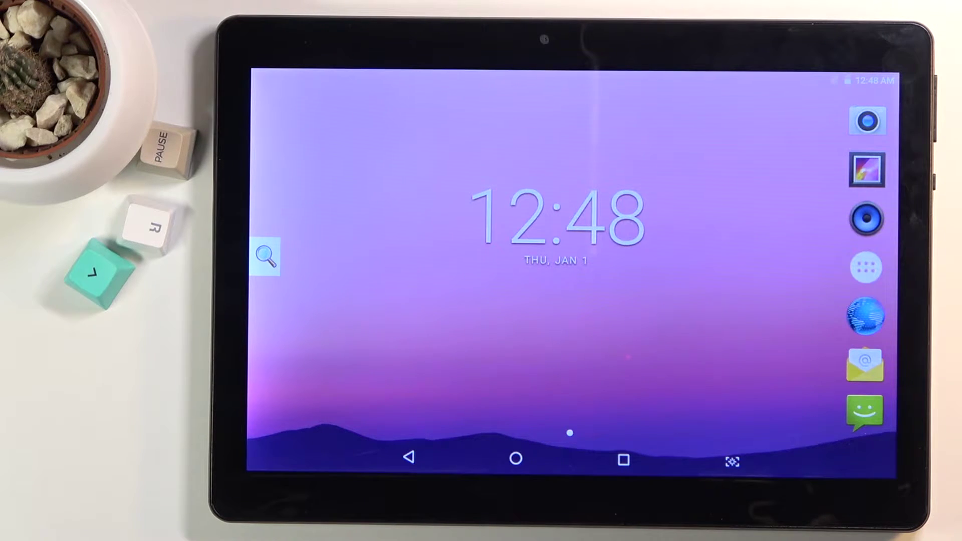
- Power the tablet off from the power menu and confirm the shutdown
key("XF86PowerOff")
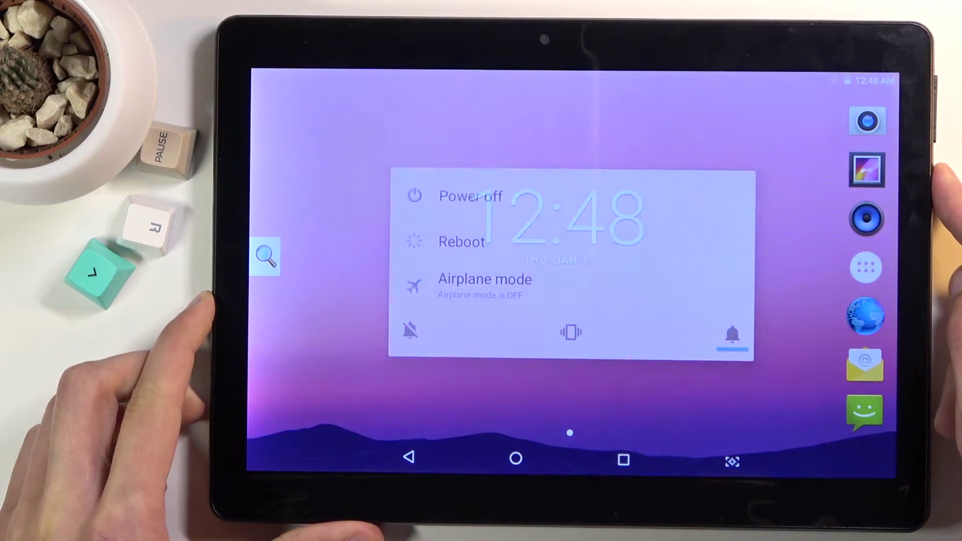
left_click(470, 197)
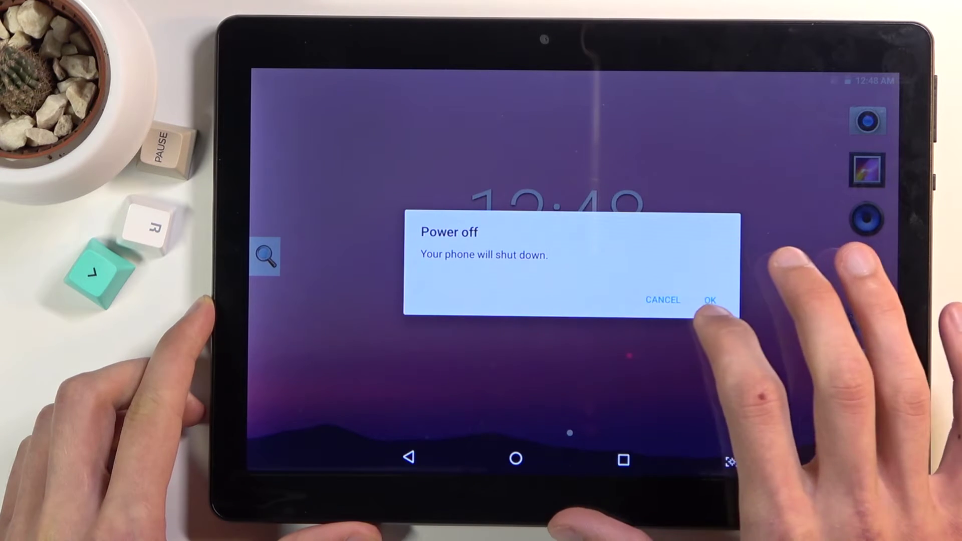
left_click(709, 299)
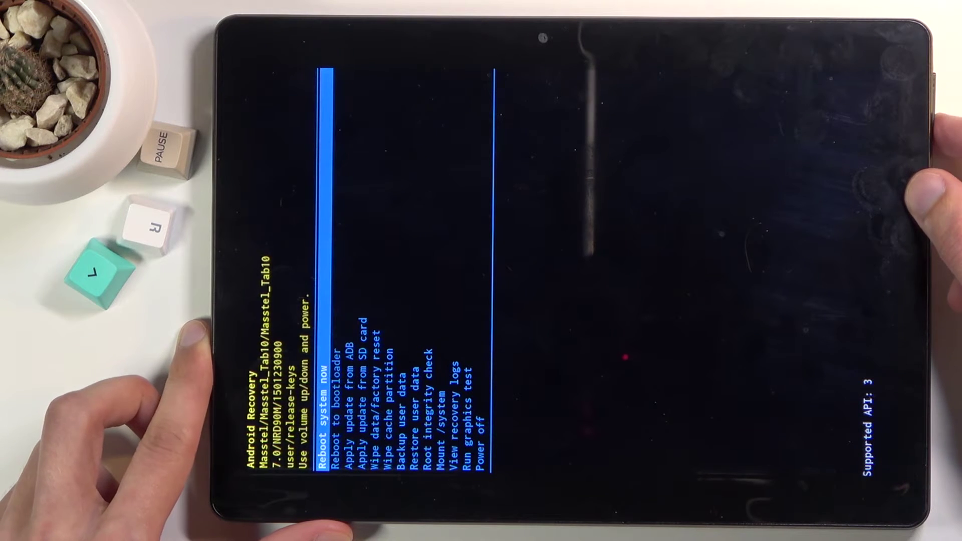
- Move the recovery selection down to 'Wipe cache partition'
key("Down")
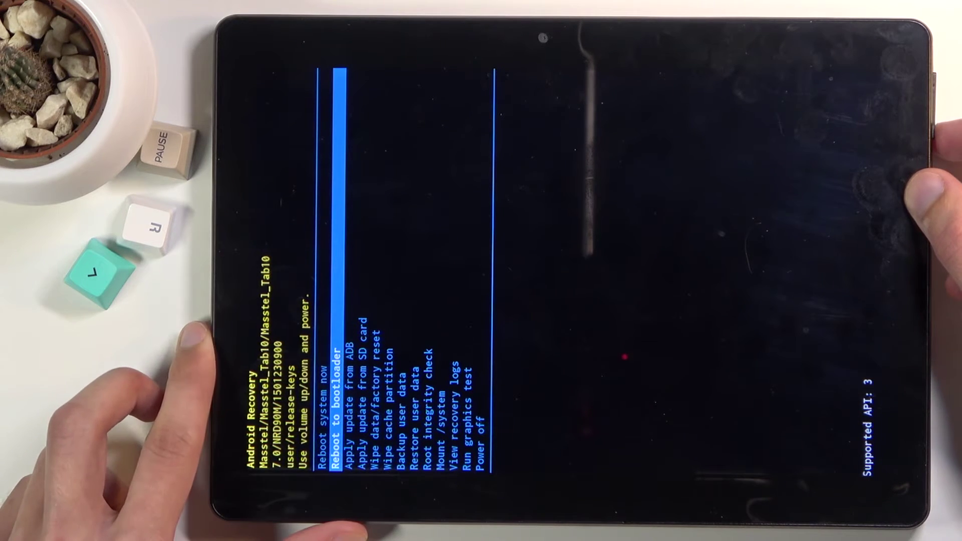
key("Down")
key("Down")
key("Down")
key("Down")
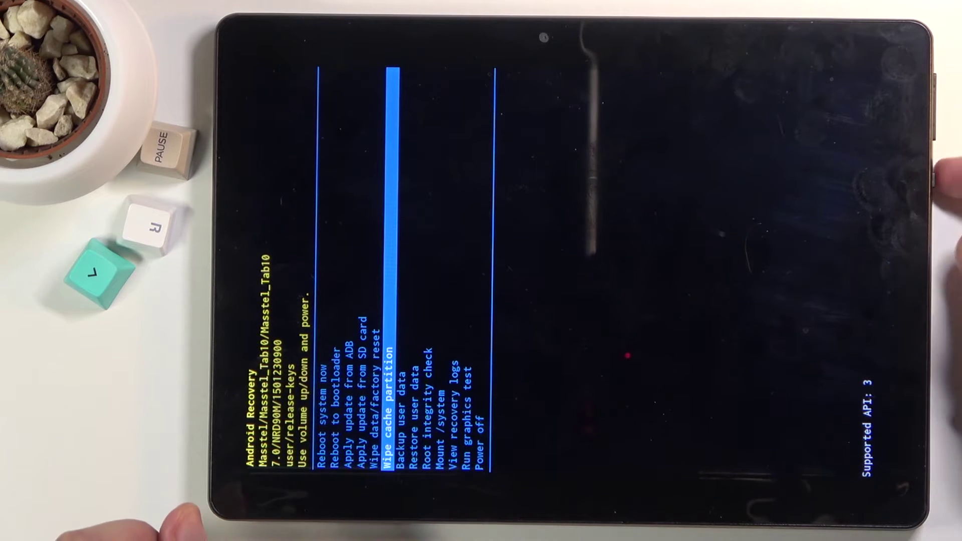
- Confirm 'Wipe cache partition' with Power to begin the cache wipe
key("Return")
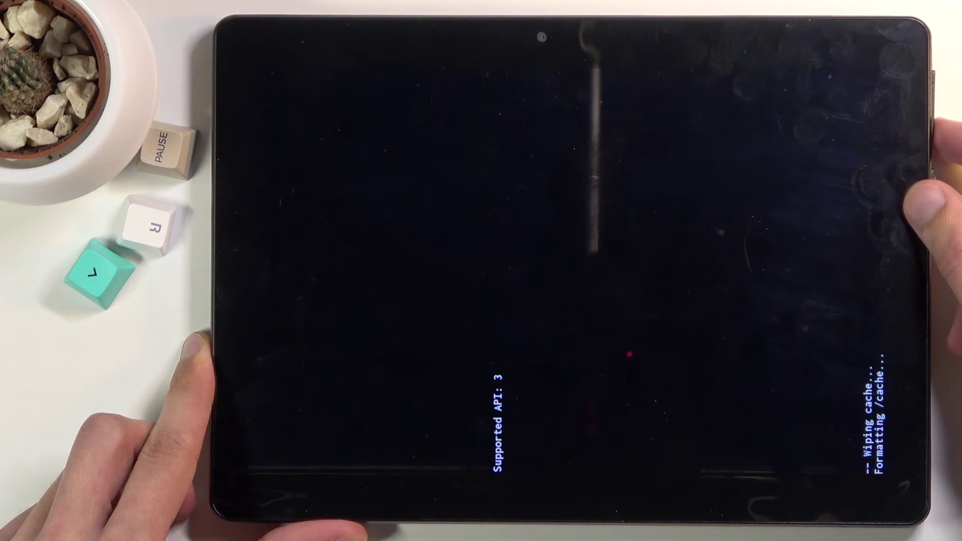